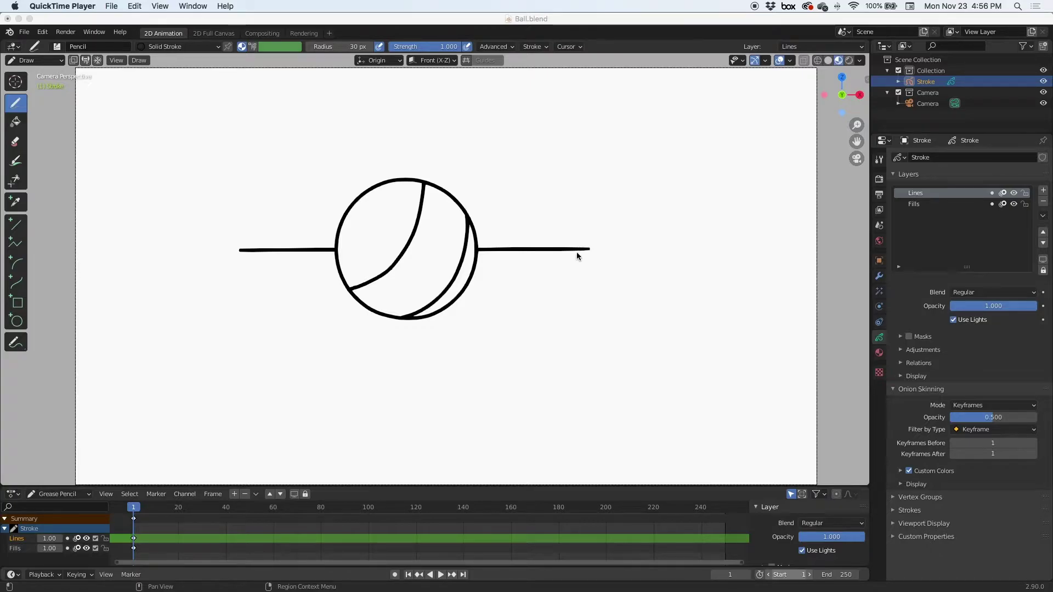
Select the Stroke object and list its materials: Solid Stroke, Squares Stroke, Solid Fill, Dots Stroke
{"action": "left_click", "coordinate": [95, 33]}
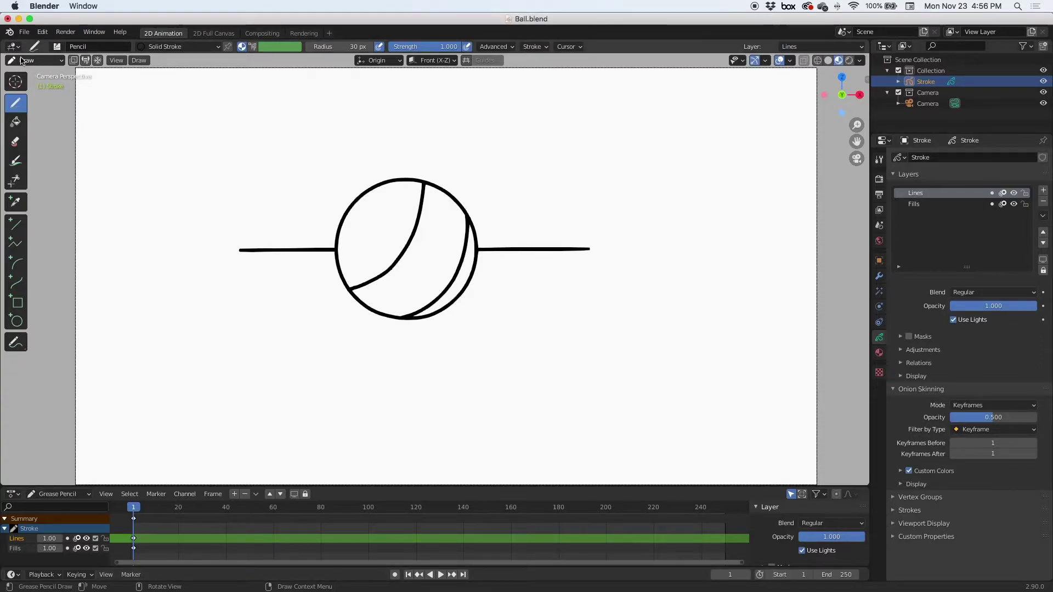
{"action": "left_click", "coordinate": [932, 83]}
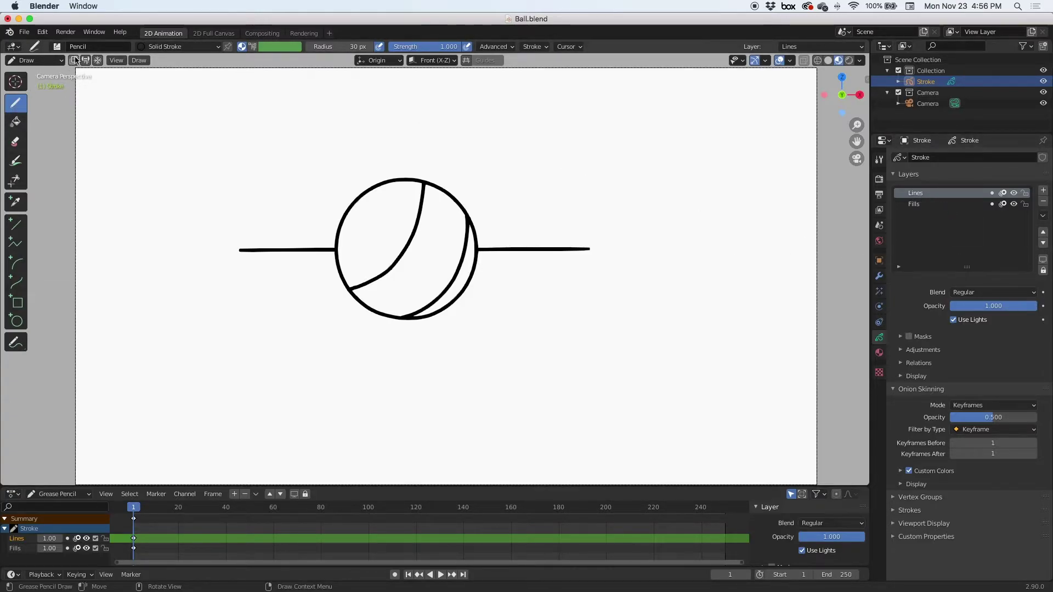
{"action": "left_click", "coordinate": [173, 47]}
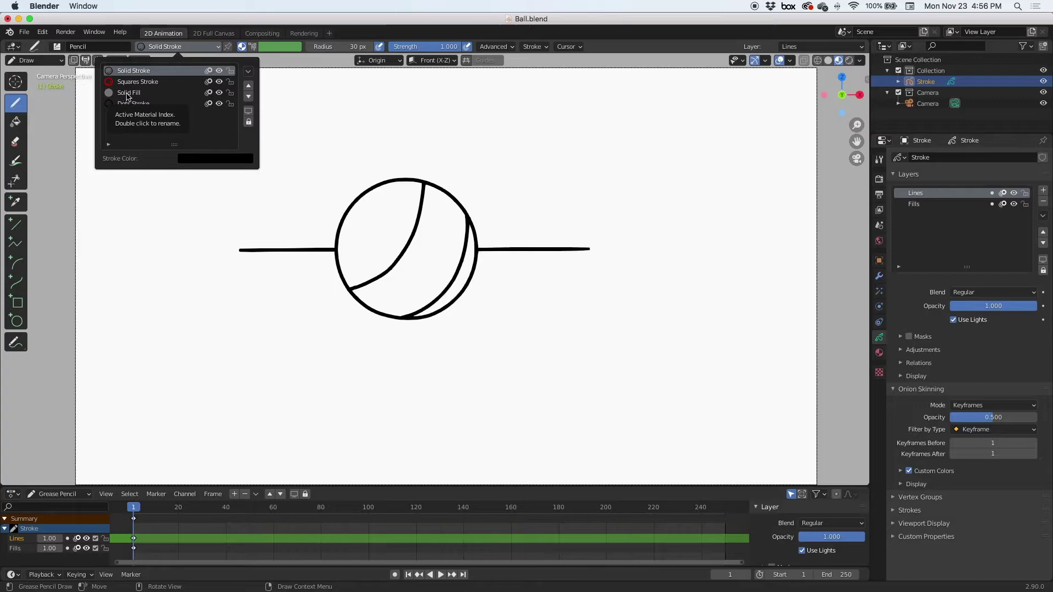
Leave the materials unchanged and show Solid Stroke's settings in the Material tab
{"action": "left_click", "coordinate": [200, 47]}
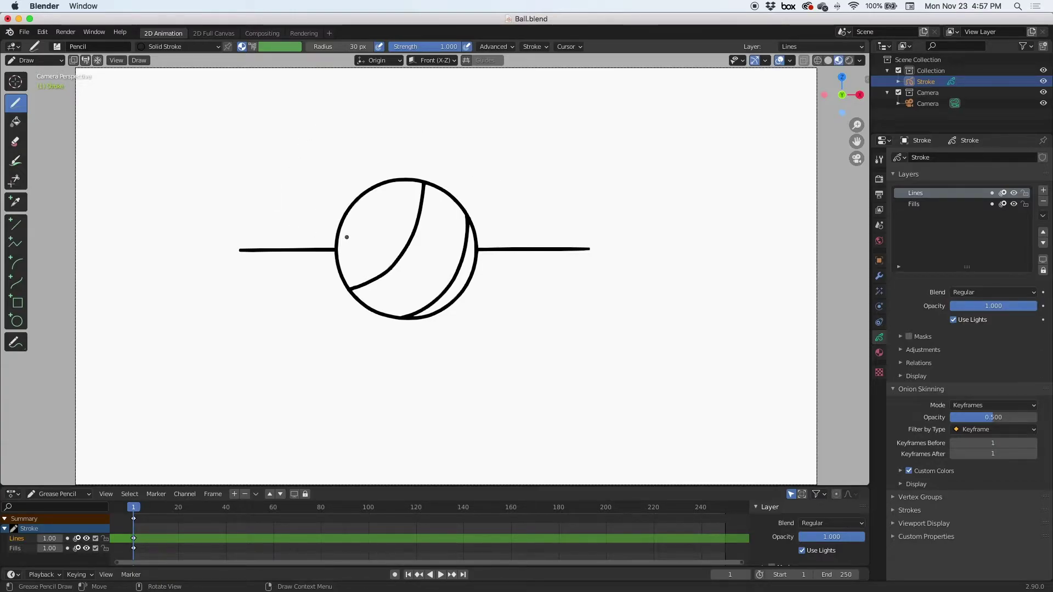
{"action": "left_click", "coordinate": [879, 353]}
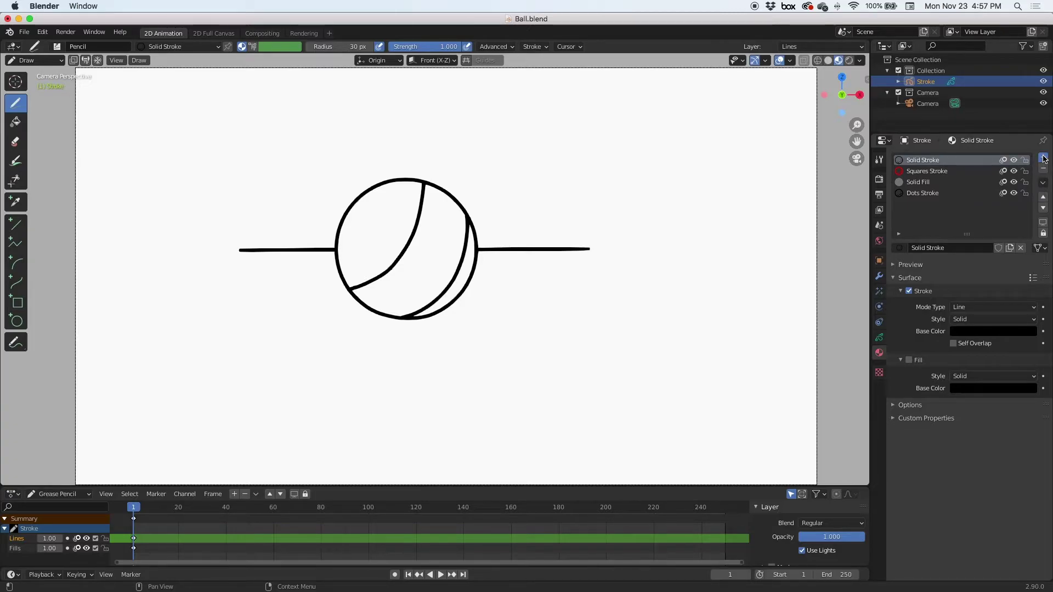
Add a new material slot with a material named BALL RED, fill-only with a red fill
{"action": "left_click", "coordinate": [1043, 160]}
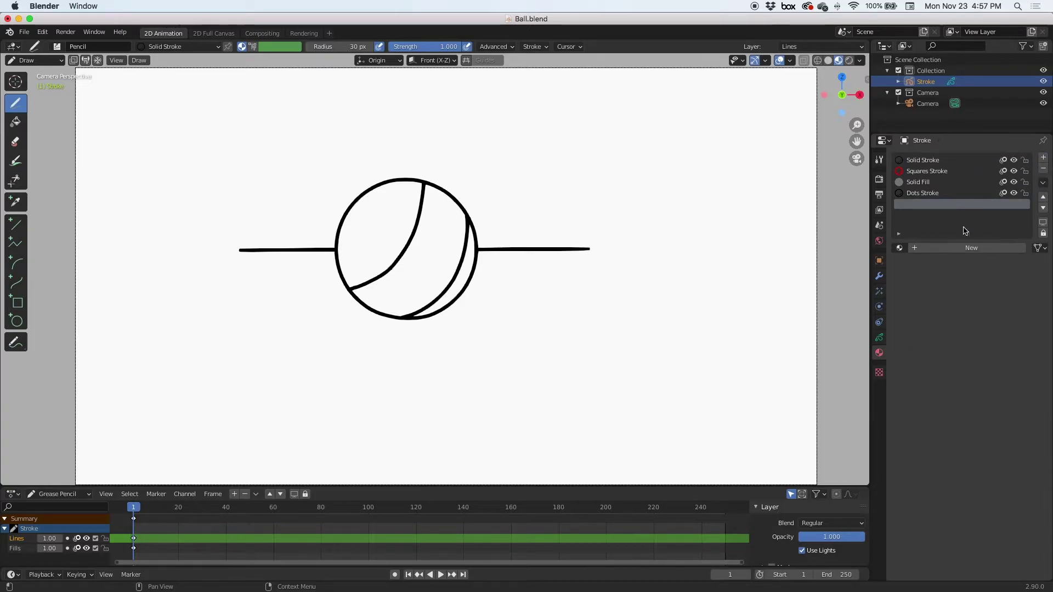
{"action": "left_click", "coordinate": [963, 249]}
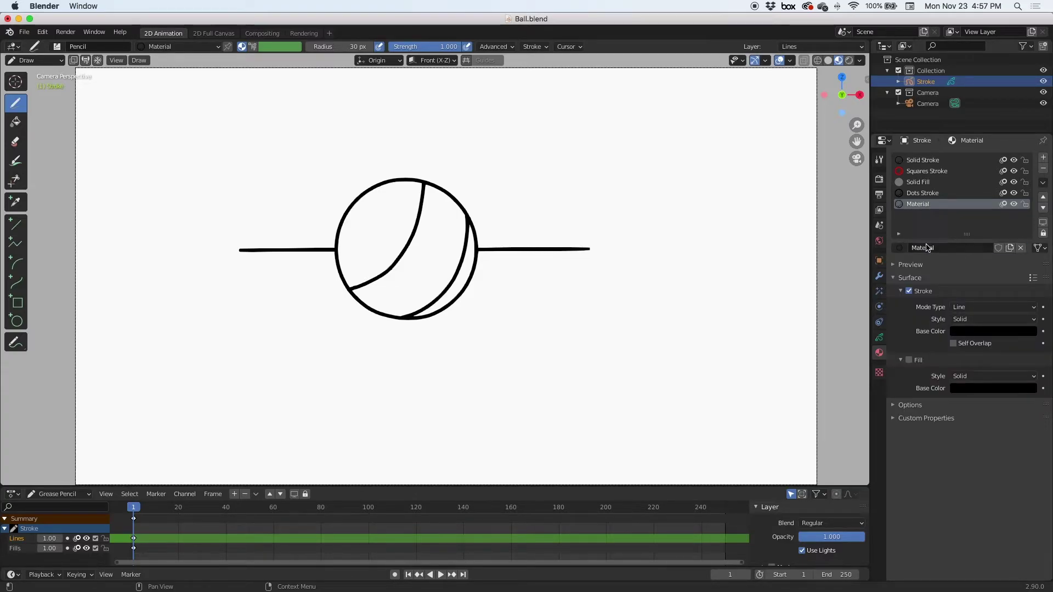
{"action": "double_click", "coordinate": [926, 248]}
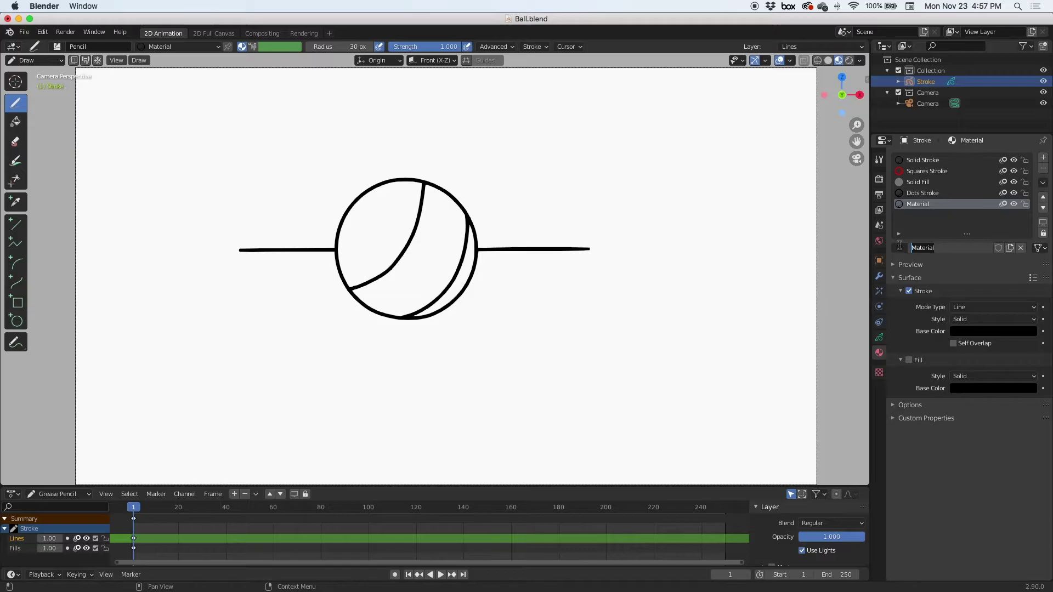
{"action": "type", "text": "BALL"}
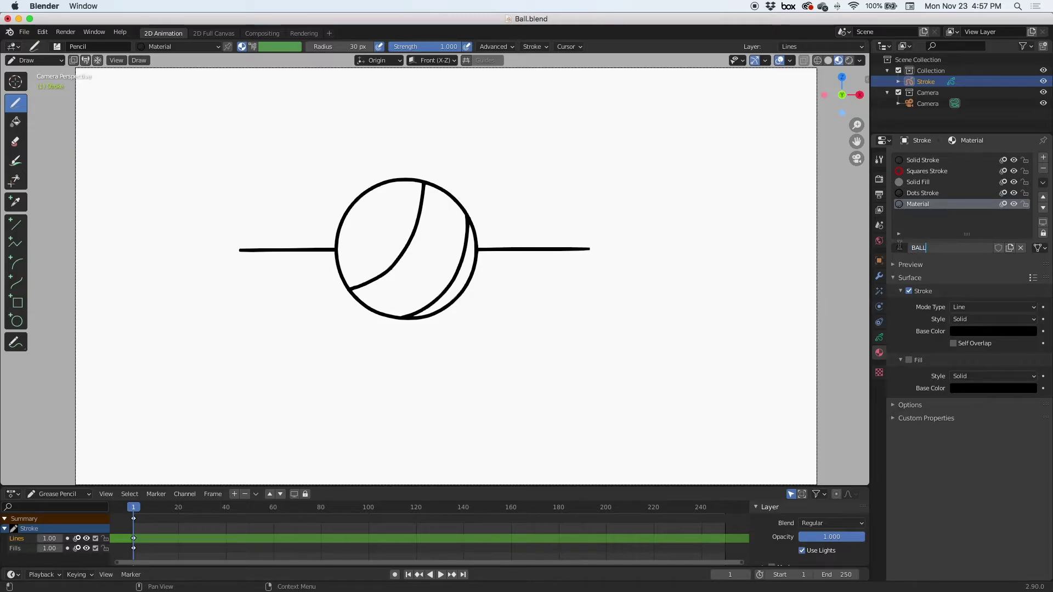
{"action": "type", "text": " RED"}
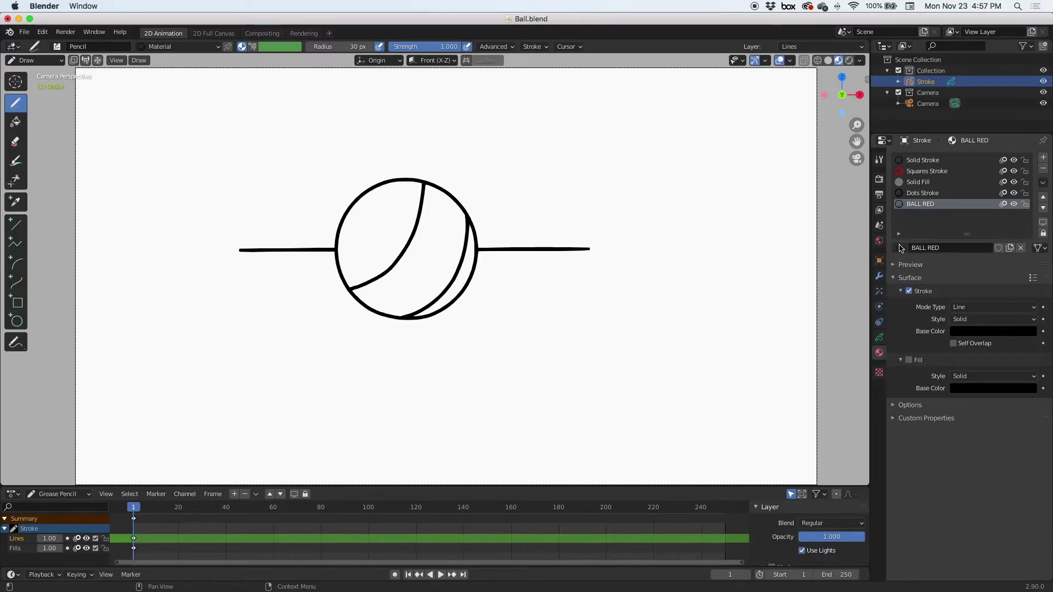
{"action": "key", "text": "Return"}
{"action": "left_click", "coordinate": [901, 292]}
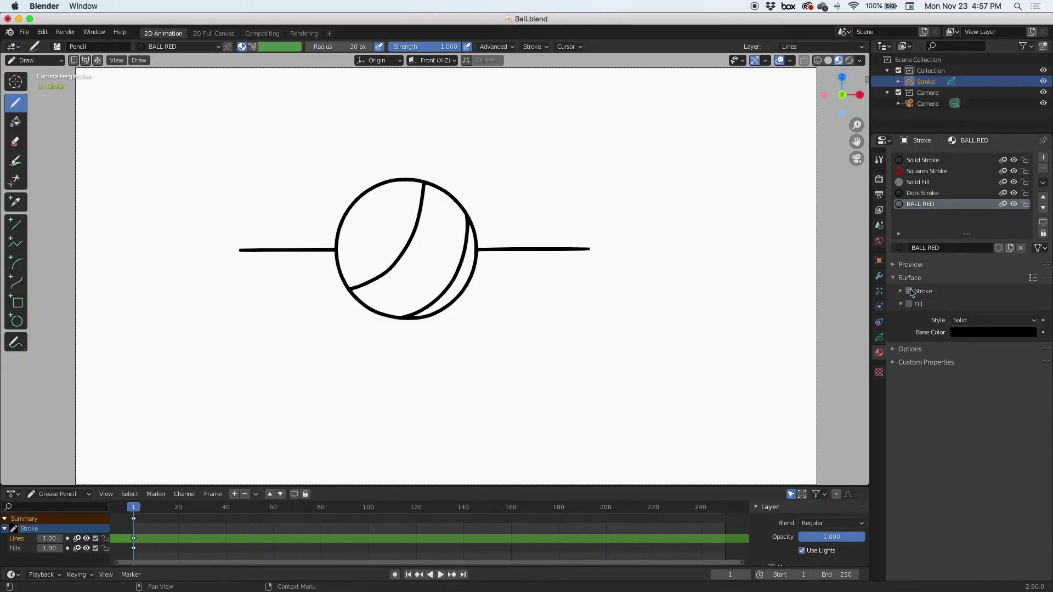
{"action": "left_click", "coordinate": [909, 305]}
{"action": "left_click", "coordinate": [971, 332]}
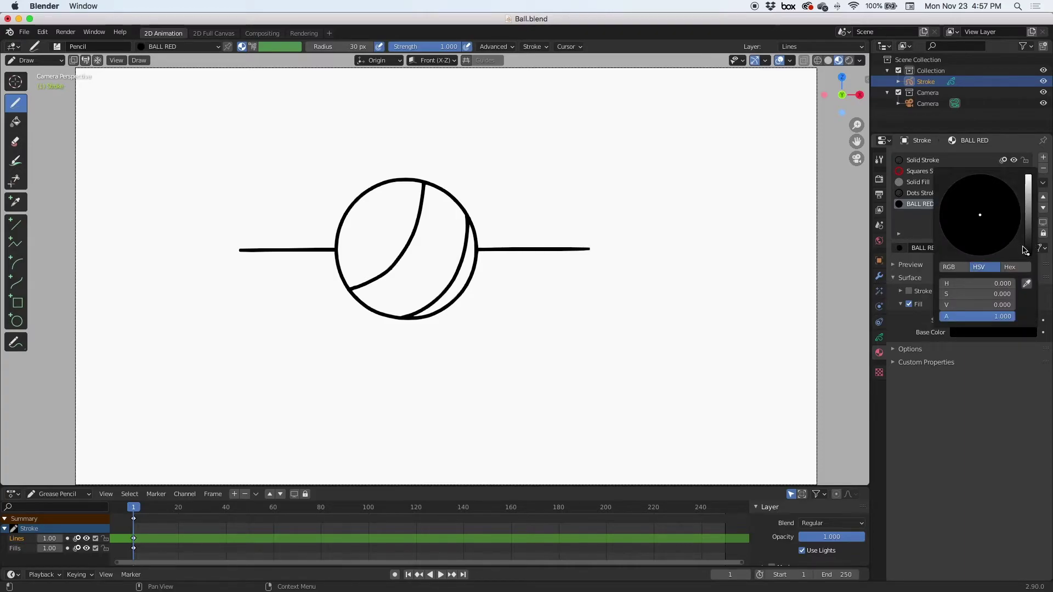
{"action": "left_click_drag", "start_coordinate": [1028, 255], "coordinate": [1028, 176]}
{"action": "left_click_drag", "start_coordinate": [979, 239], "coordinate": [982, 254]}
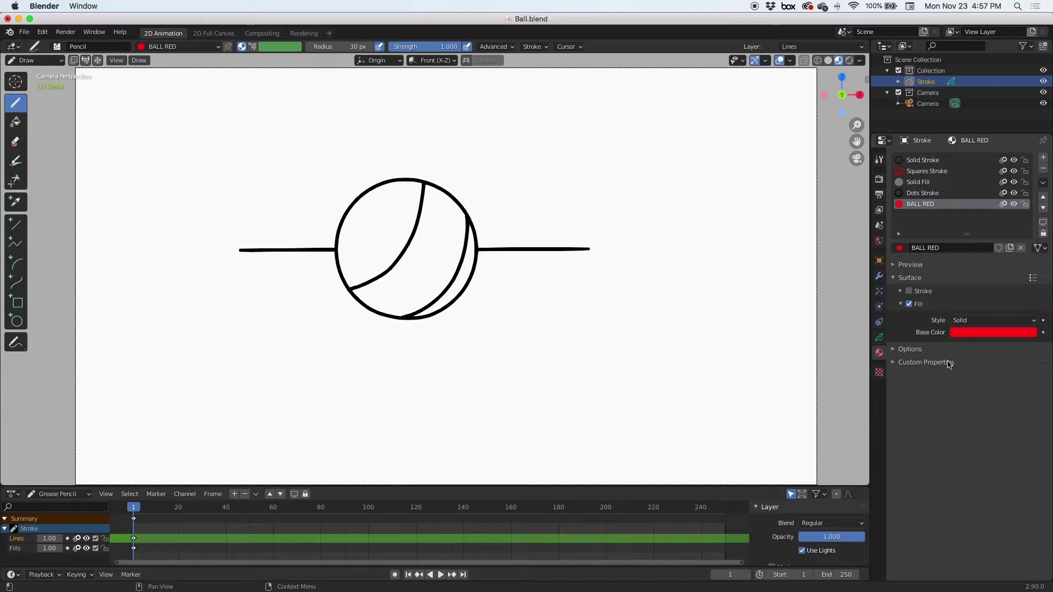
Create BALL YELLOW in a new slot as a fill-only material with a yellow fill
{"action": "left_click", "coordinate": [1043, 159]}
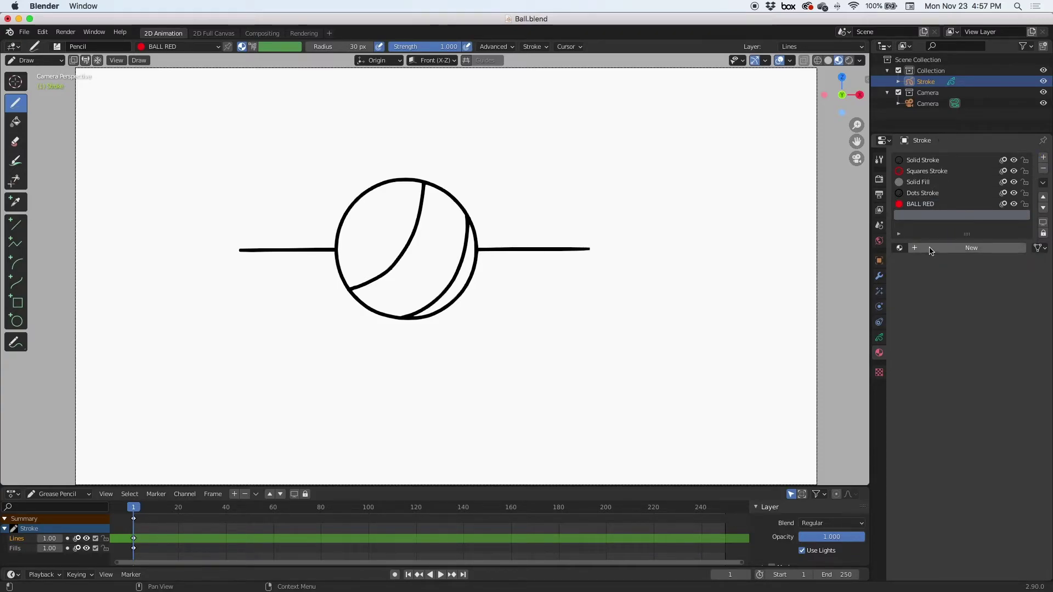
{"action": "left_click", "coordinate": [971, 248]}
{"action": "double_click", "coordinate": [930, 248]}
{"action": "type", "text": "B"}
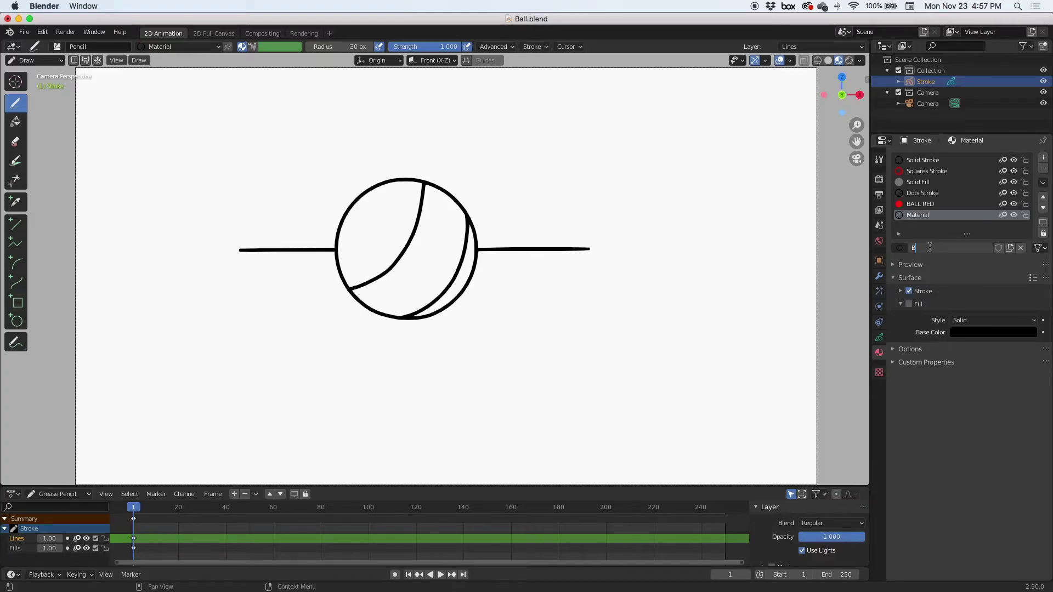
{"action": "type", "text": "A"}
{"action": "type", "text": "LL YEL"}
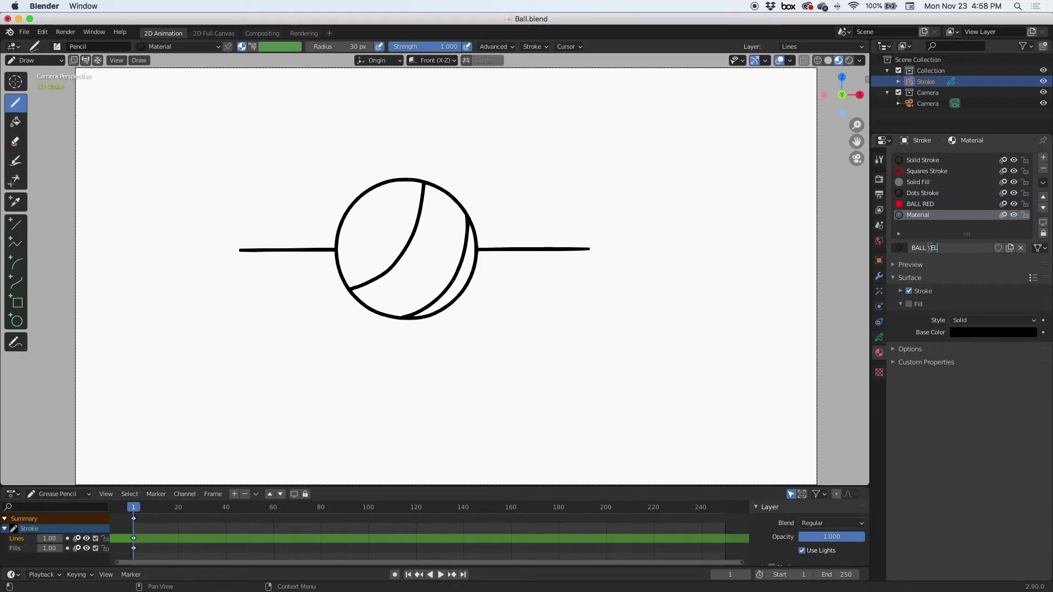
{"action": "type", "text": "LOW"}
{"action": "left_click", "coordinate": [908, 291]}
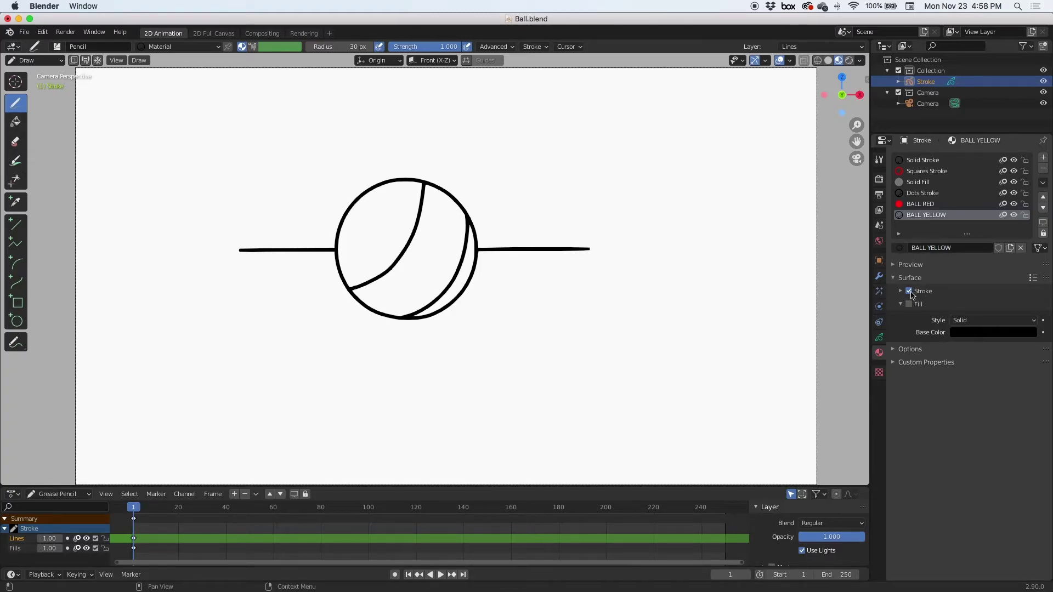
{"action": "left_click", "coordinate": [909, 304]}
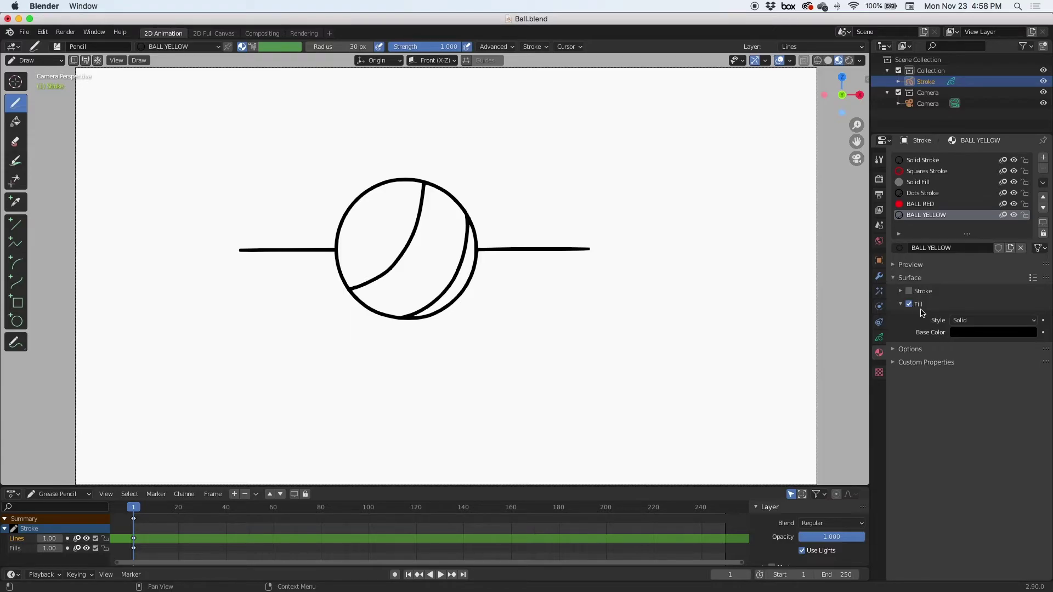
{"action": "left_click", "coordinate": [993, 332]}
{"action": "left_click", "coordinate": [1018, 333]}
{"action": "left_click_drag", "start_coordinate": [1030, 252], "coordinate": [1030, 176]}
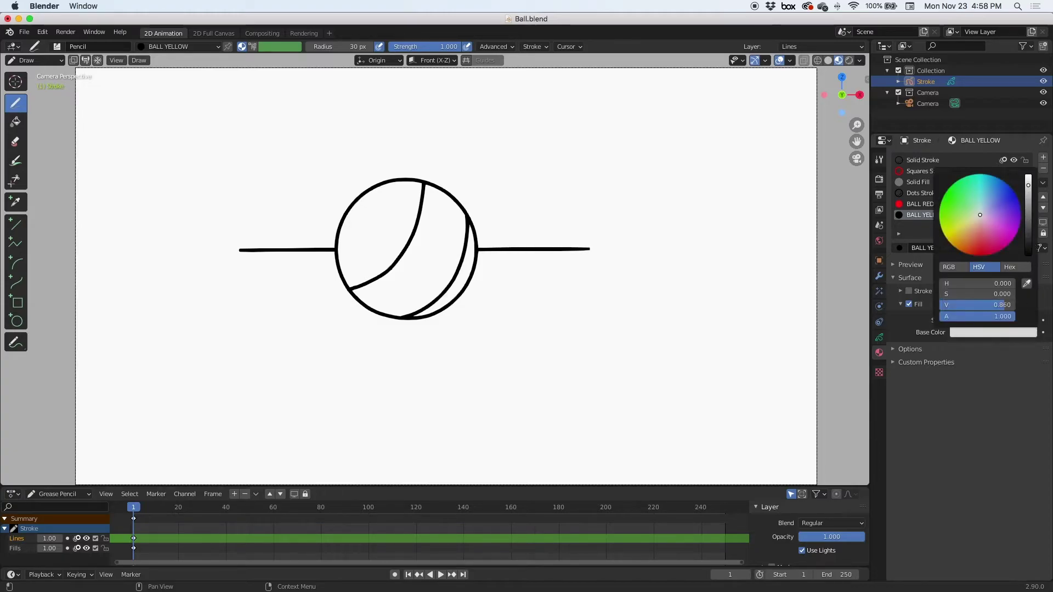
{"action": "left_click_drag", "start_coordinate": [979, 213], "coordinate": [950, 242]}
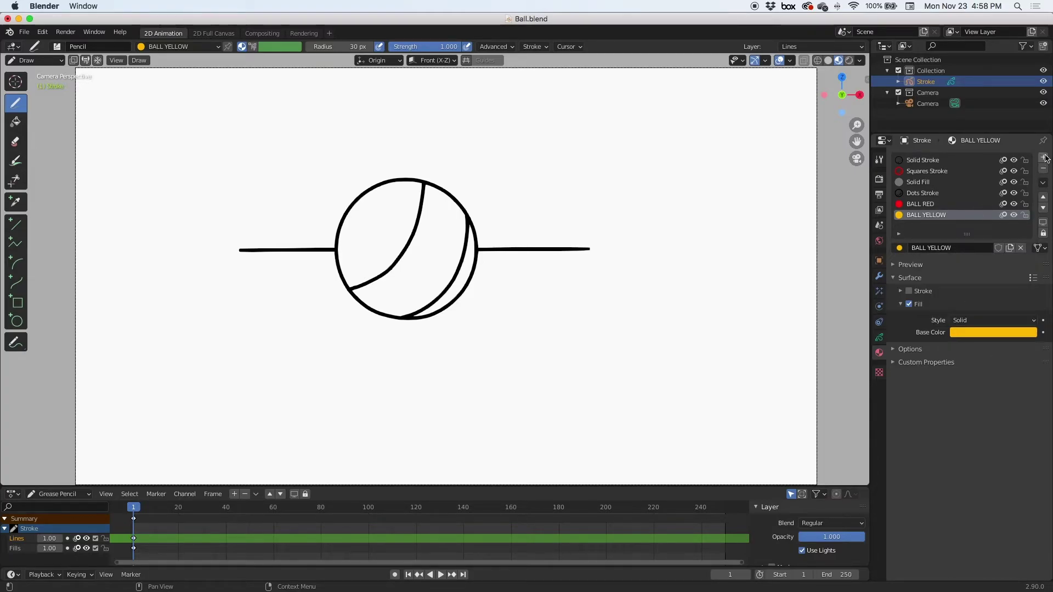
{"action": "left_click", "coordinate": [1043, 158]}
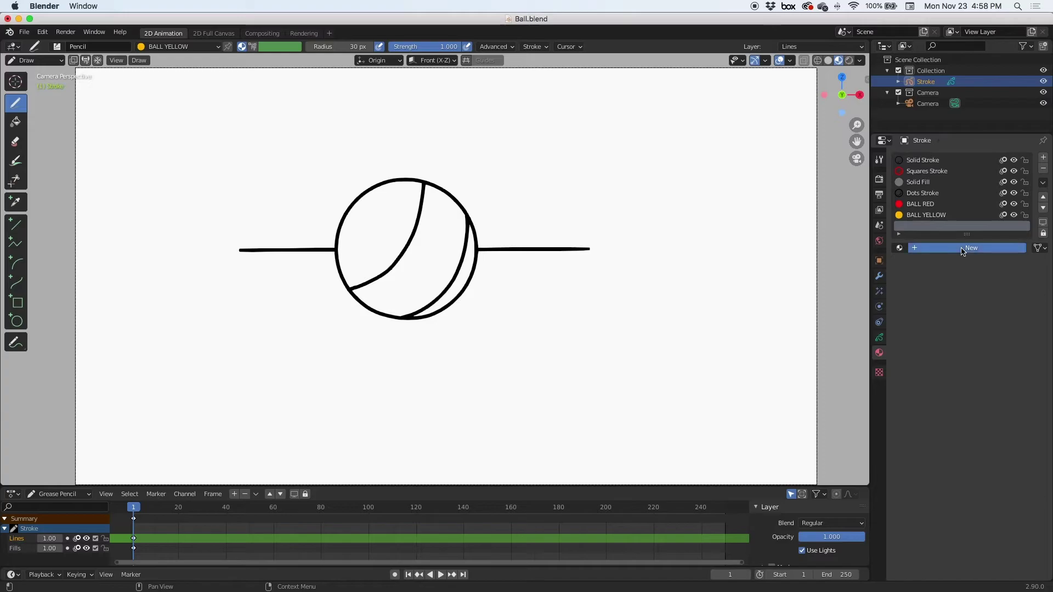
Create a material named BLUE, fill-only, with a saturated blue fill colour
{"action": "left_click", "coordinate": [964, 249]}
{"action": "double_click", "coordinate": [933, 249]}
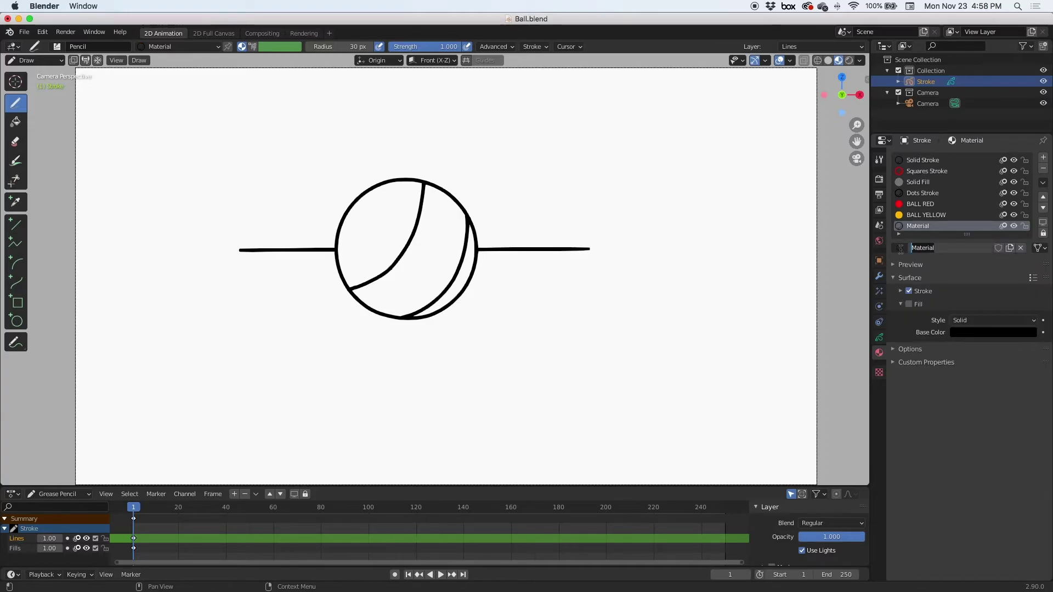
{"action": "type", "text": "BLUE"}
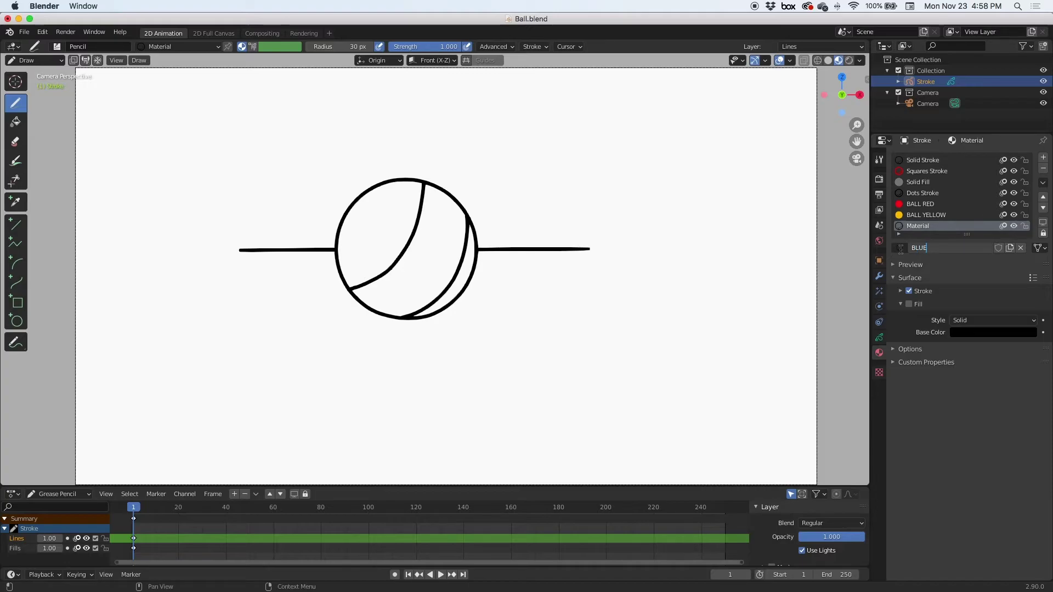
{"action": "key", "text": "Return"}
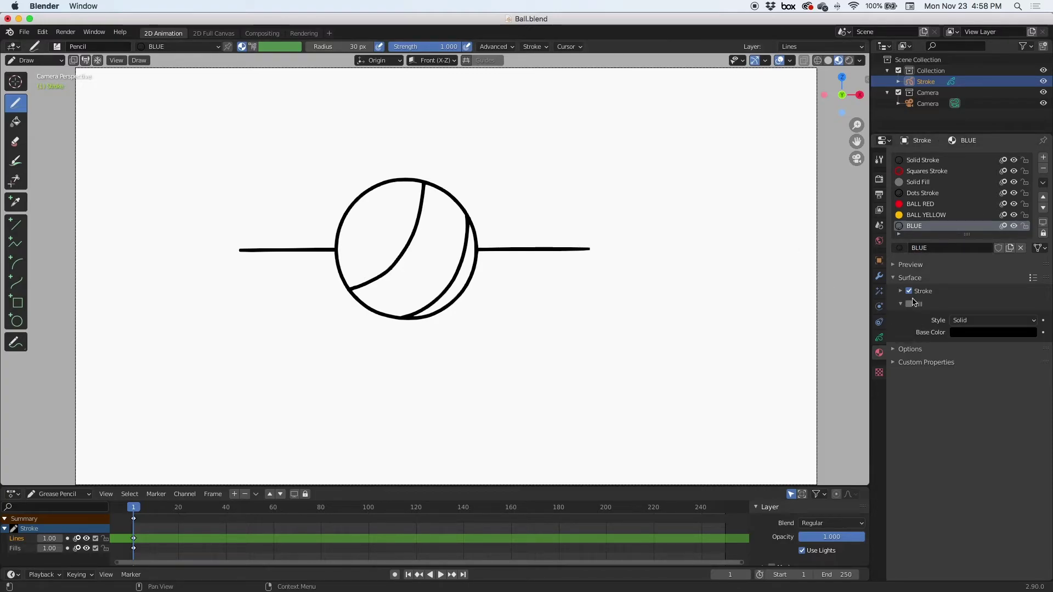
{"action": "left_click", "coordinate": [908, 303]}
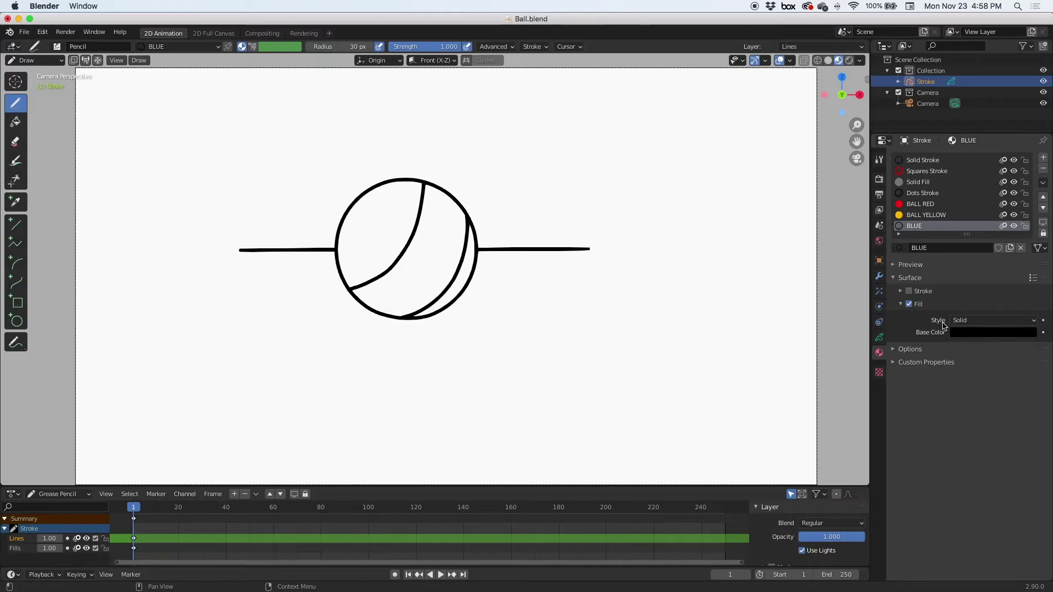
{"action": "left_click", "coordinate": [975, 332]}
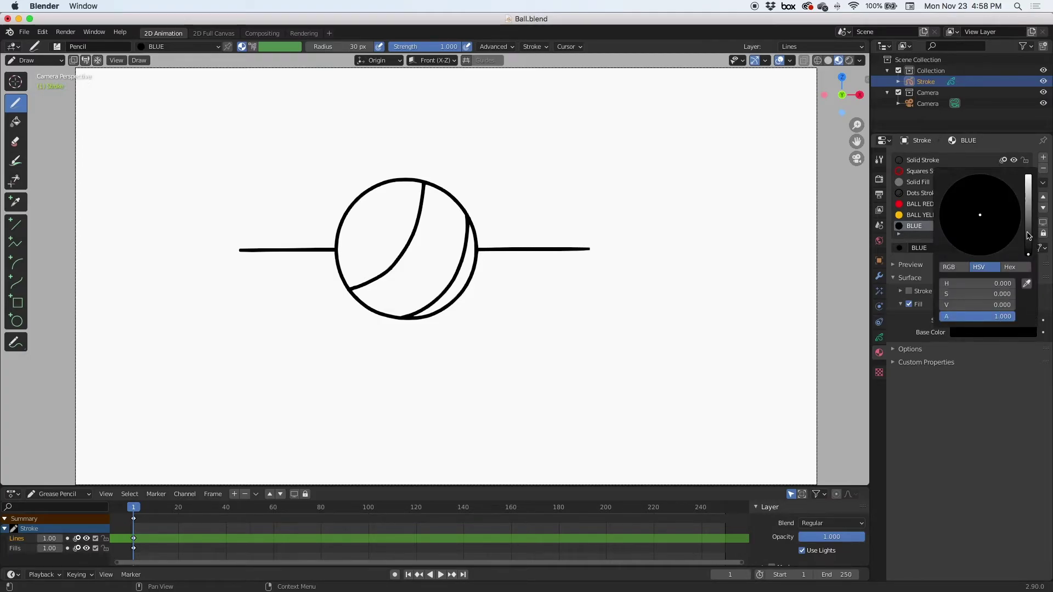
{"action": "left_click_drag", "start_coordinate": [1027, 238], "coordinate": [1027, 177]}
{"action": "left_click", "coordinate": [989, 207]}
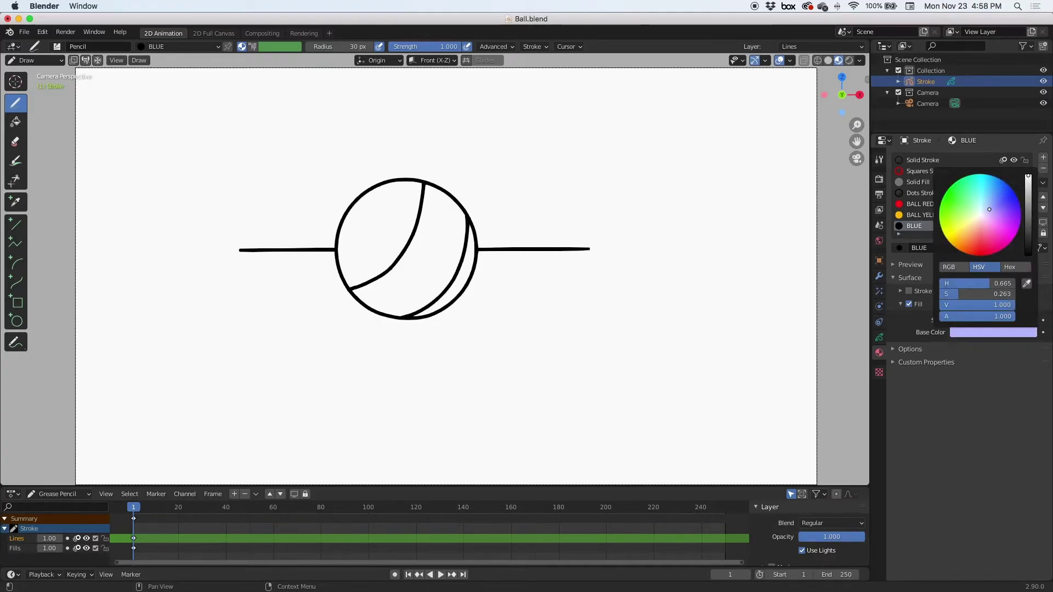
{"action": "left_click_drag", "start_coordinate": [963, 294], "coordinate": [1000, 293]}
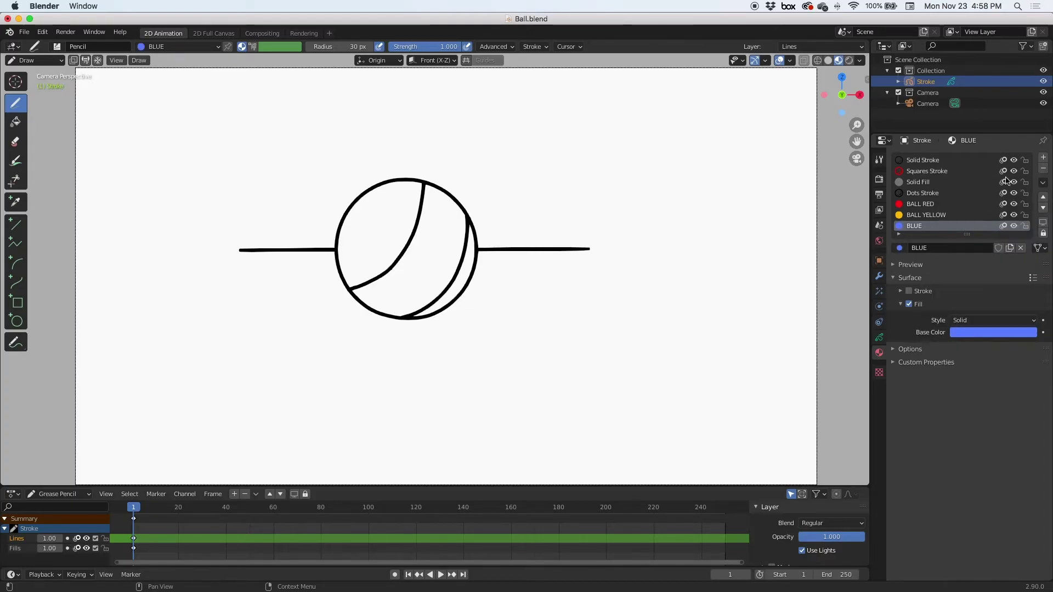
Add a FLOOR material in a new slot, fill-only, with a salmon-orange fill colour
{"action": "left_click", "coordinate": [1043, 159]}
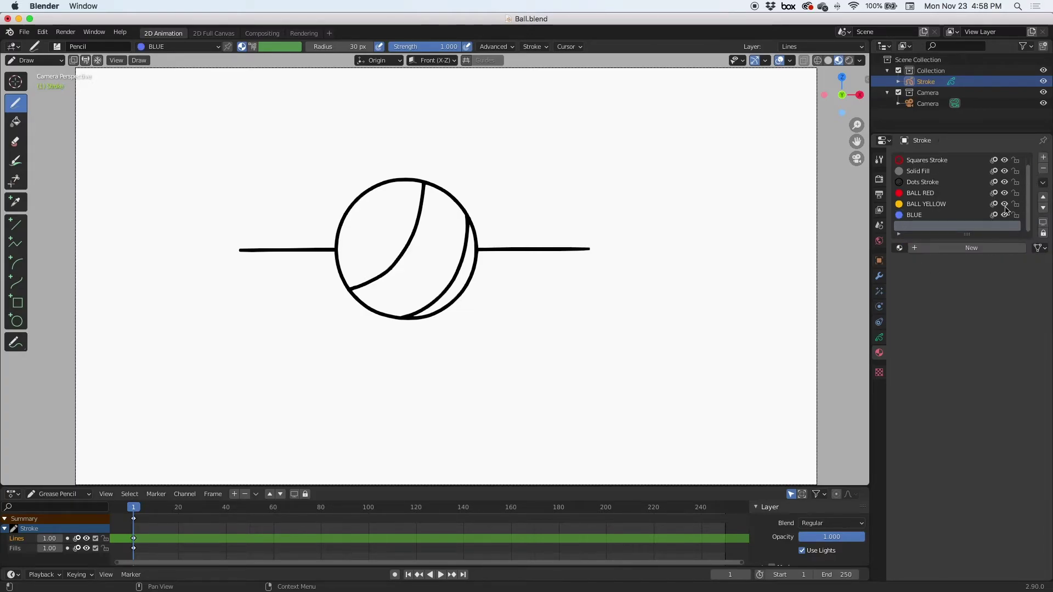
{"action": "double_click", "coordinate": [933, 247]}
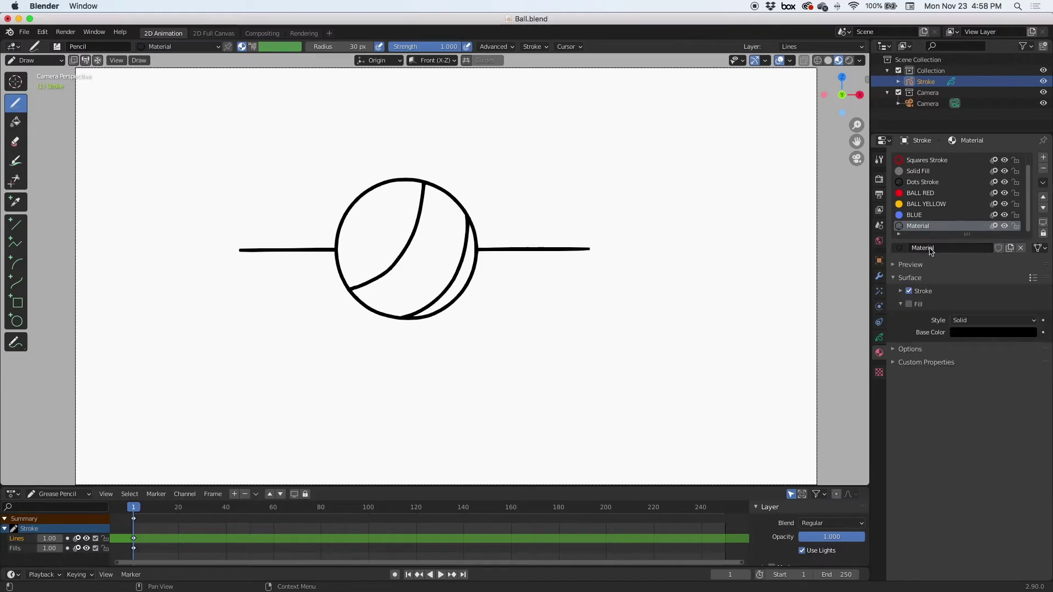
{"action": "double_click", "coordinate": [932, 247]}
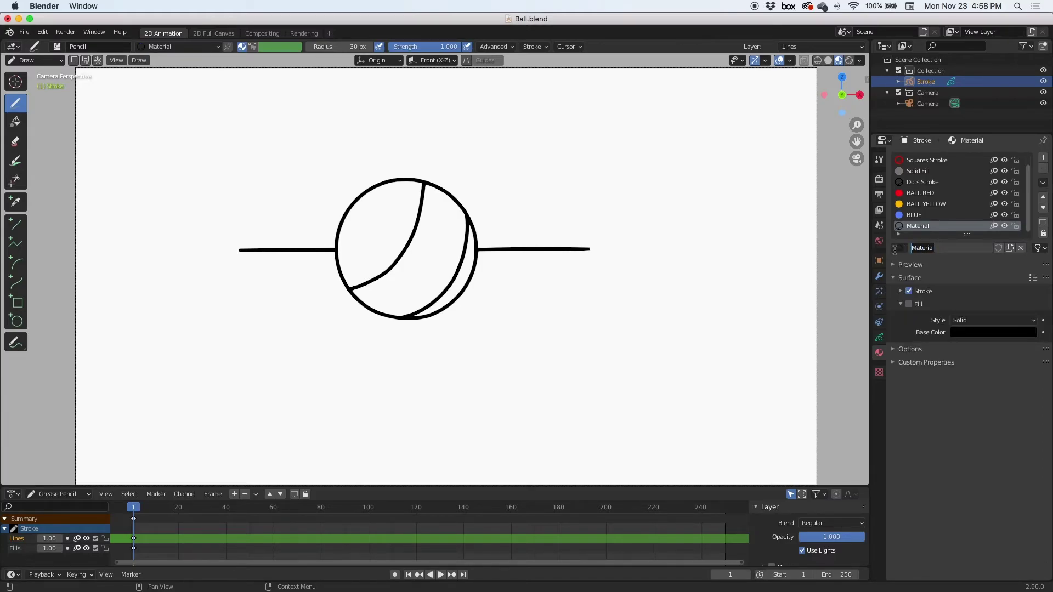
{"action": "type", "text": "Fi"}
{"action": "key", "text": "Return"}
{"action": "left_click", "coordinate": [910, 291]}
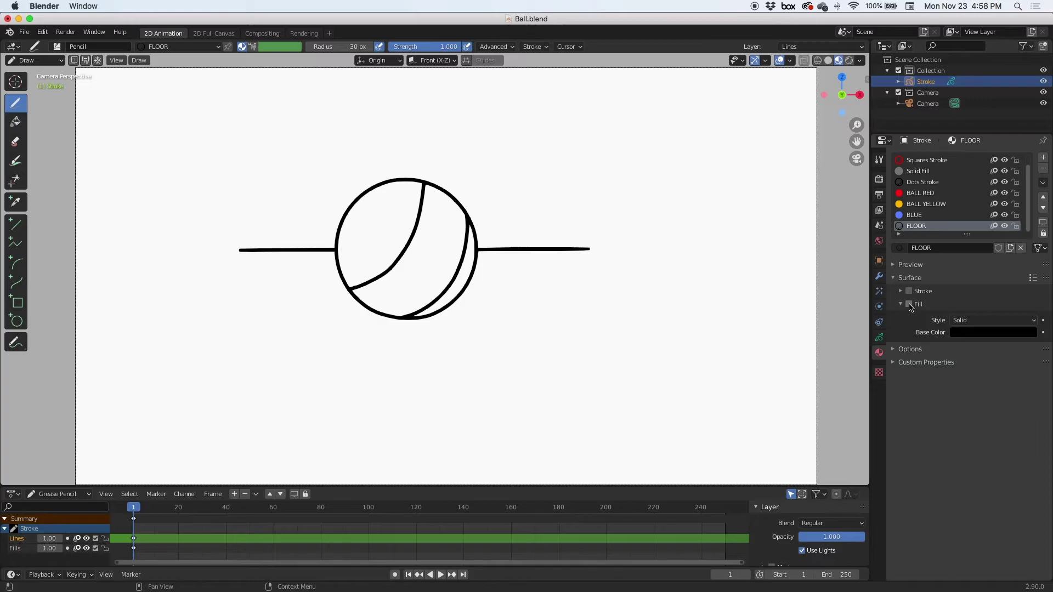
{"action": "left_click", "coordinate": [979, 333]}
{"action": "left_click_drag", "start_coordinate": [1028, 251], "coordinate": [1029, 174]}
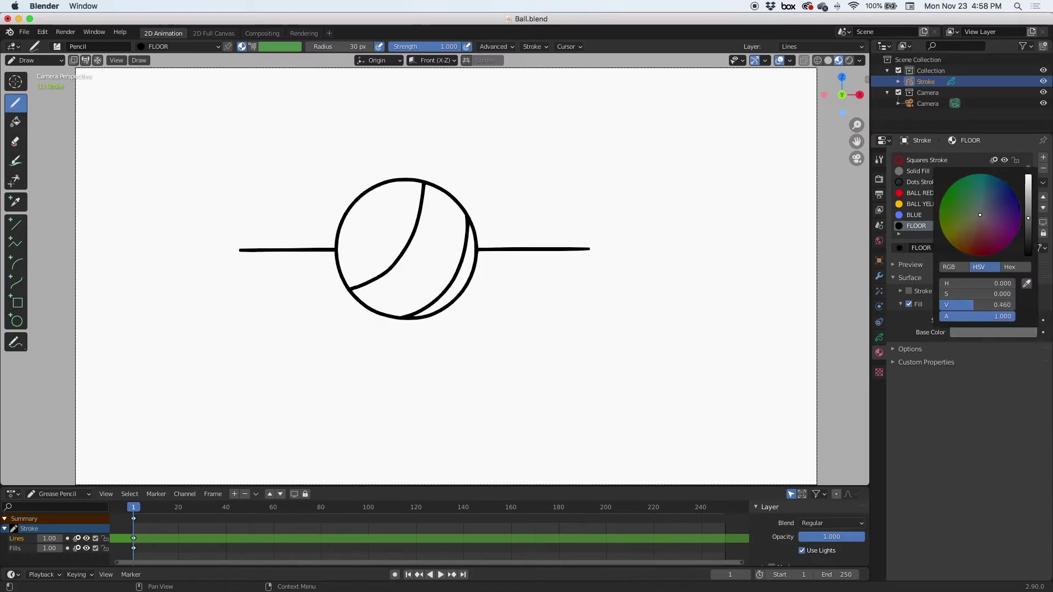
{"action": "left_click_drag", "start_coordinate": [981, 215], "coordinate": [962, 235]}
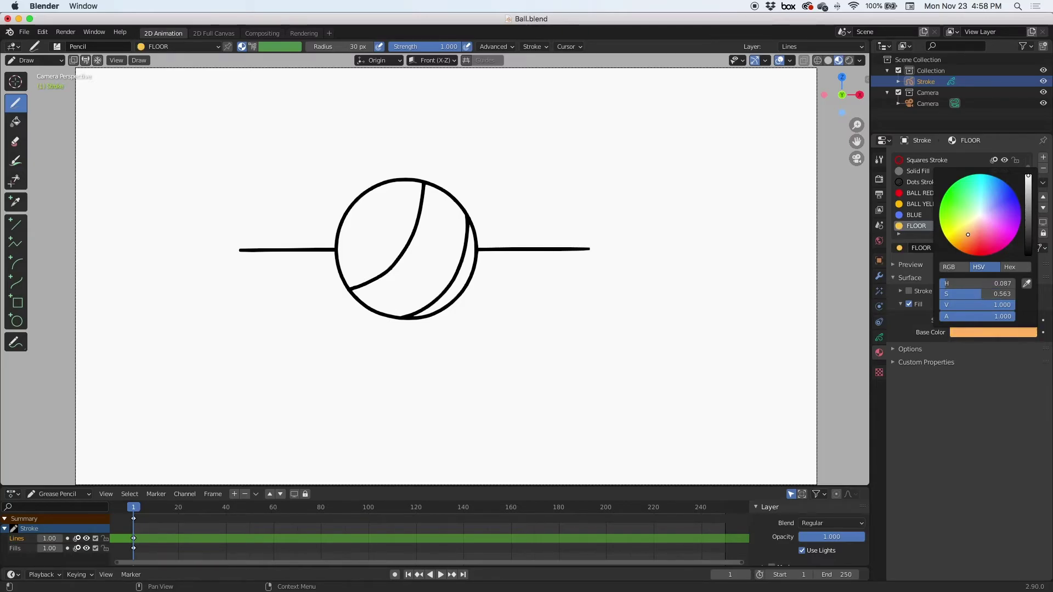
{"action": "left_click_drag", "start_coordinate": [962, 236], "coordinate": [973, 234]}
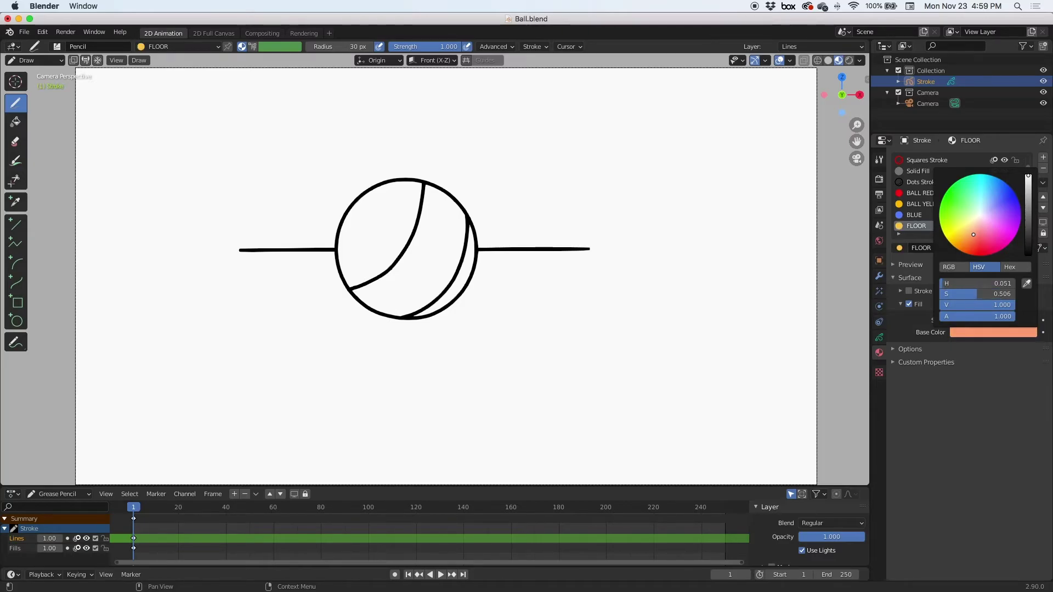
{"action": "left_click", "coordinate": [981, 342]}
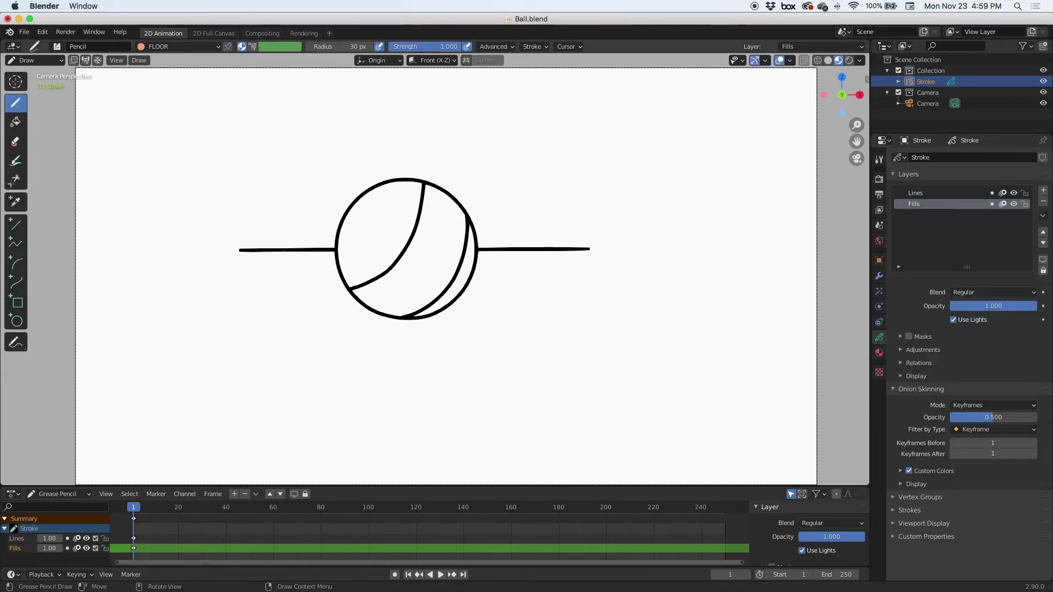
Paint the salmon floor below the horizon and the blue wall above it
{"action": "mouse_move", "coordinate": [242, 250]}
{"action": "left_mouse_down"}
{"action": "mouse_move", "coordinate": [362, 306]}
{"action": "mouse_move", "coordinate": [588, 251]}
{"action": "left_mouse_up"}
{"action": "left_click", "coordinate": [879, 352]}
{"action": "left_click", "coordinate": [914, 215]}
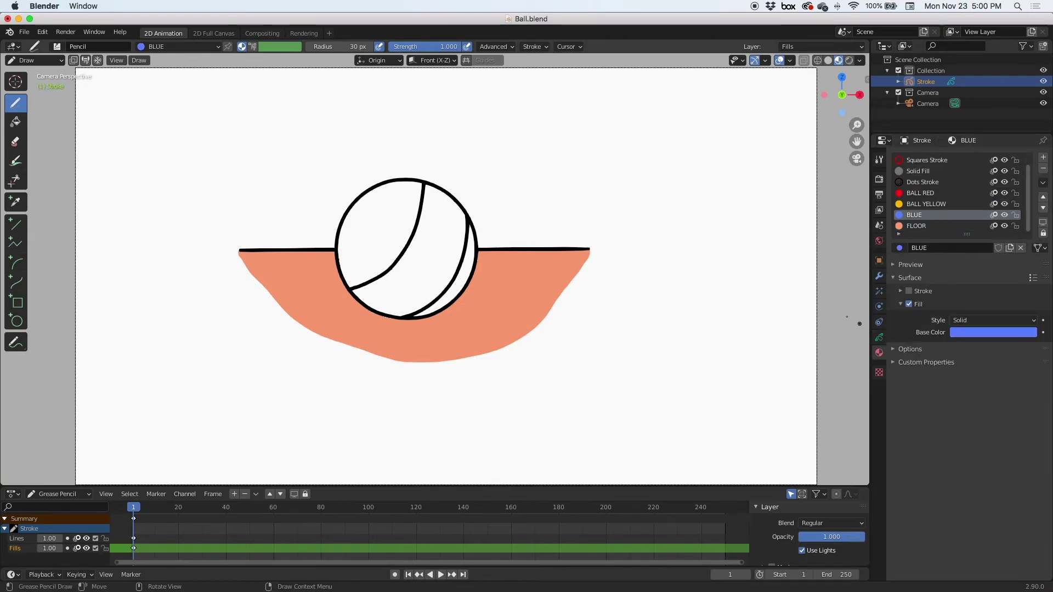
{"action": "mouse_move", "coordinate": [243, 248]}
{"action": "left_mouse_down"}
{"action": "mouse_move", "coordinate": [477, 248]}
{"action": "mouse_move", "coordinate": [243, 249]}
{"action": "left_mouse_up"}
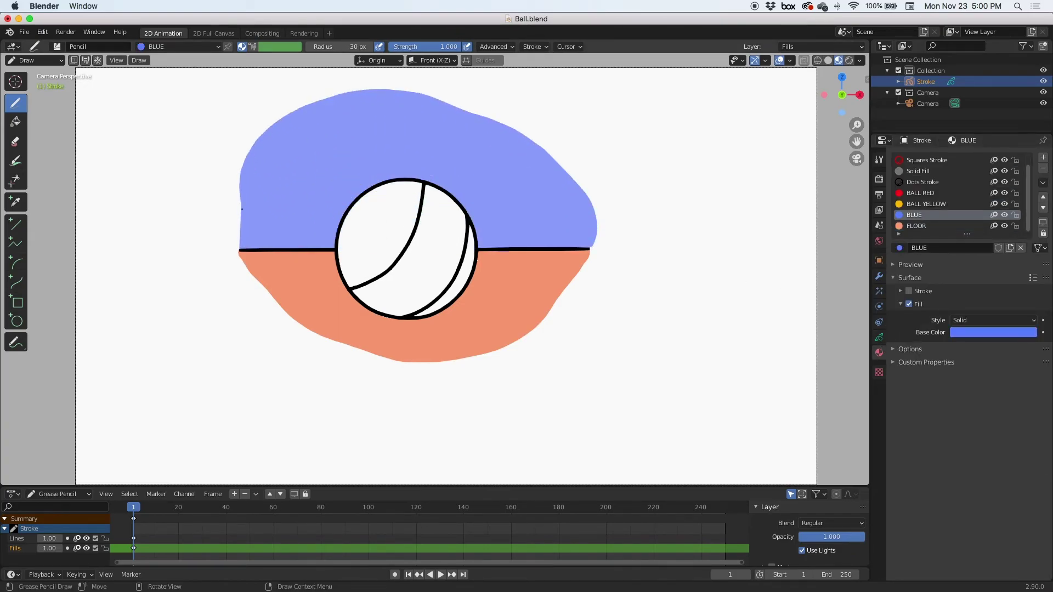
Fill the ball's left and right segments red and its middle segment yellow
{"action": "left_click", "coordinate": [921, 192]}
{"action": "mouse_move", "coordinate": [452, 227]}
{"action": "left_mouse_down"}
{"action": "mouse_move", "coordinate": [419, 314]}
{"action": "mouse_move", "coordinate": [444, 308]}
{"action": "left_mouse_up"}
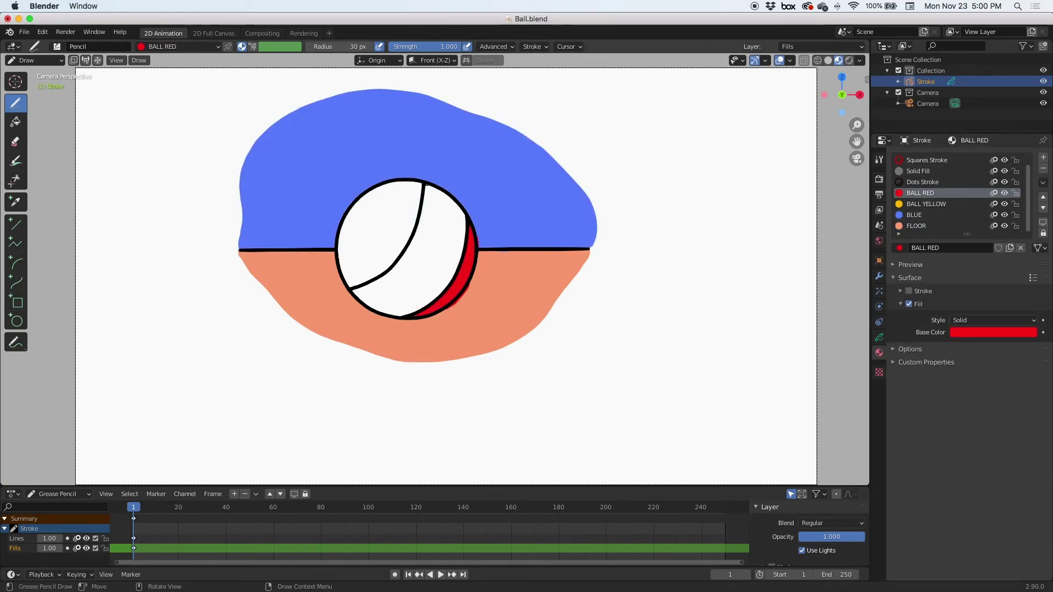
{"action": "left_click_drag", "start_coordinate": [416, 206], "coordinate": [354, 272]}
{"action": "left_click", "coordinate": [926, 202]}
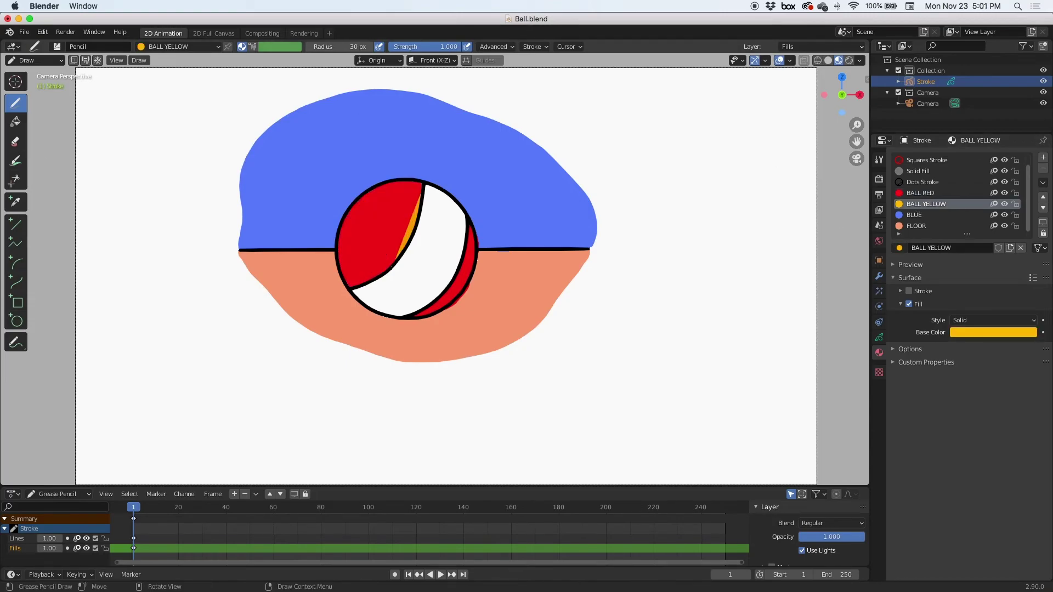
{"action": "left_click_drag", "start_coordinate": [408, 202], "coordinate": [408, 279]}
{"action": "left_click", "coordinate": [38, 61]}
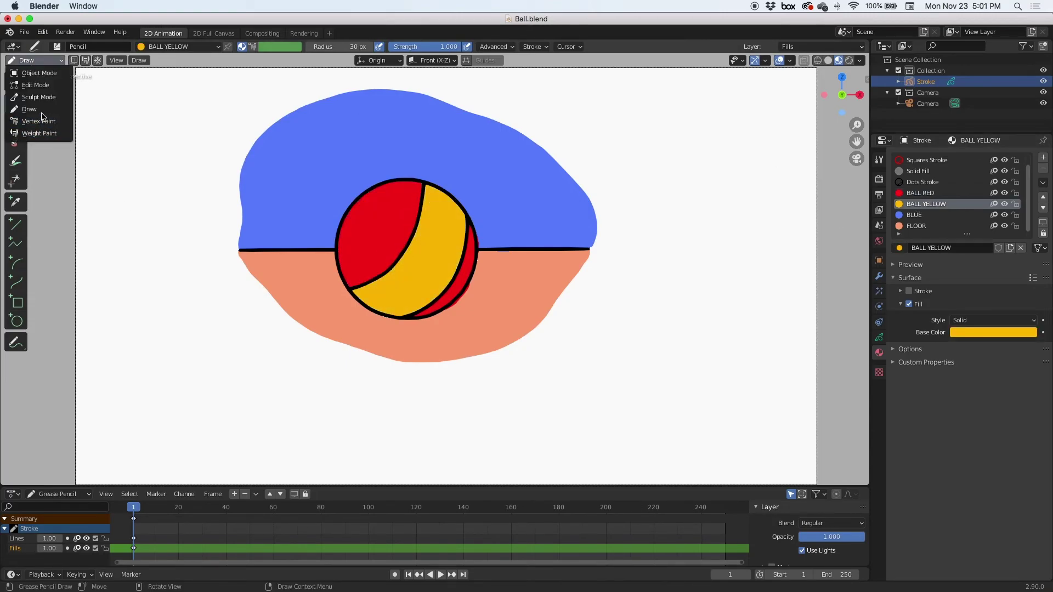
Smooth the fill strokes along the ball's lower-right edge in Sculpt Mode, then resume drawing
{"action": "left_click", "coordinate": [37, 83]}
{"action": "key", "text": "ctrl+Tab"}
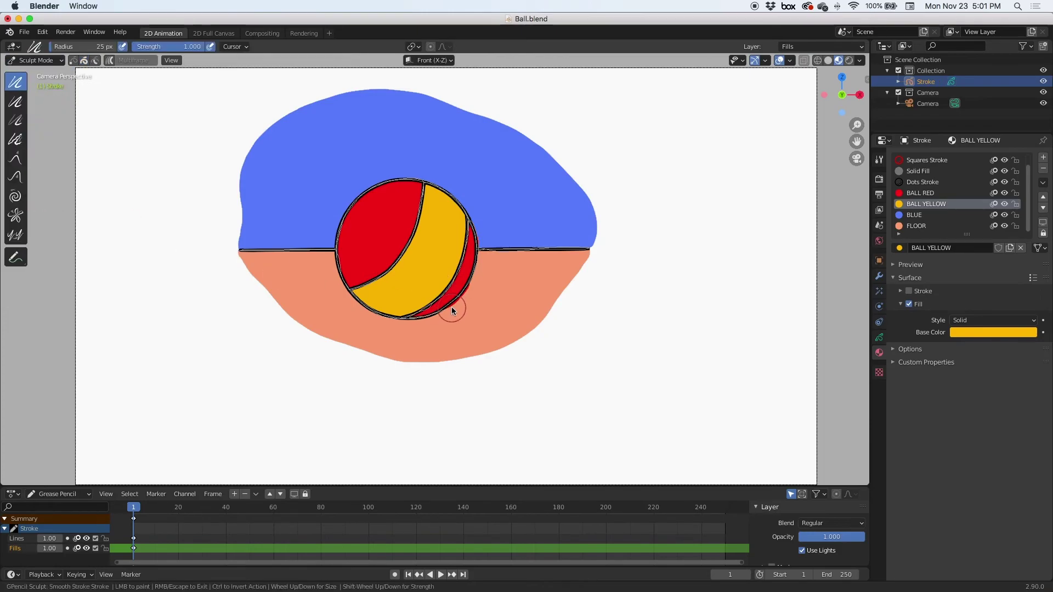
{"action": "scroll", "coordinate": [454, 321], "scroll_direction": "up", "scroll_amount": 3}
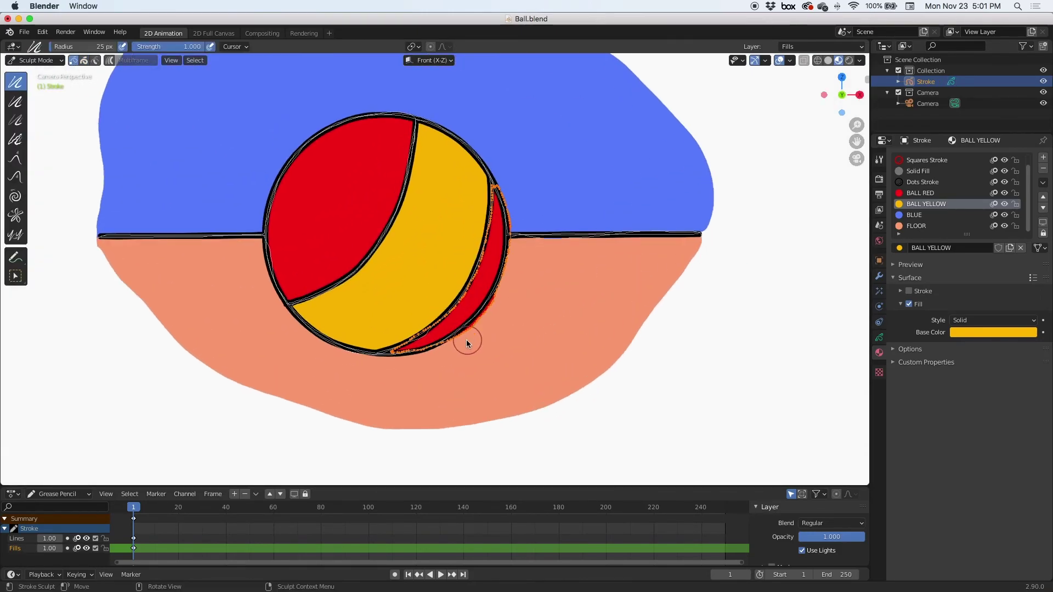
{"action": "key", "text": "shift+space"}
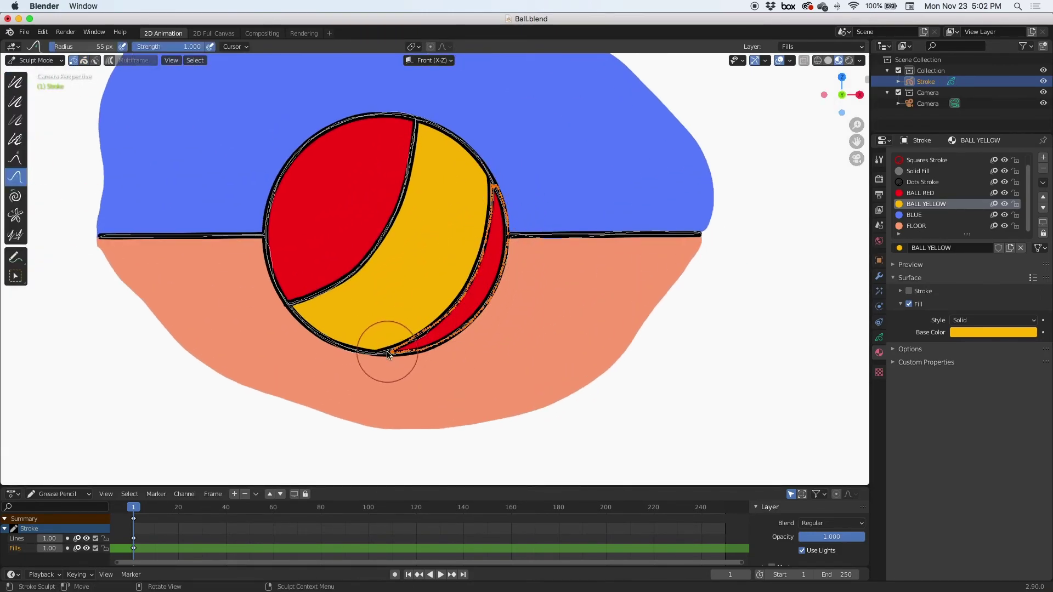
{"action": "left_click", "coordinate": [38, 60]}
{"action": "scroll", "coordinate": [383, 363], "scroll_direction": "down", "scroll_amount": 3}
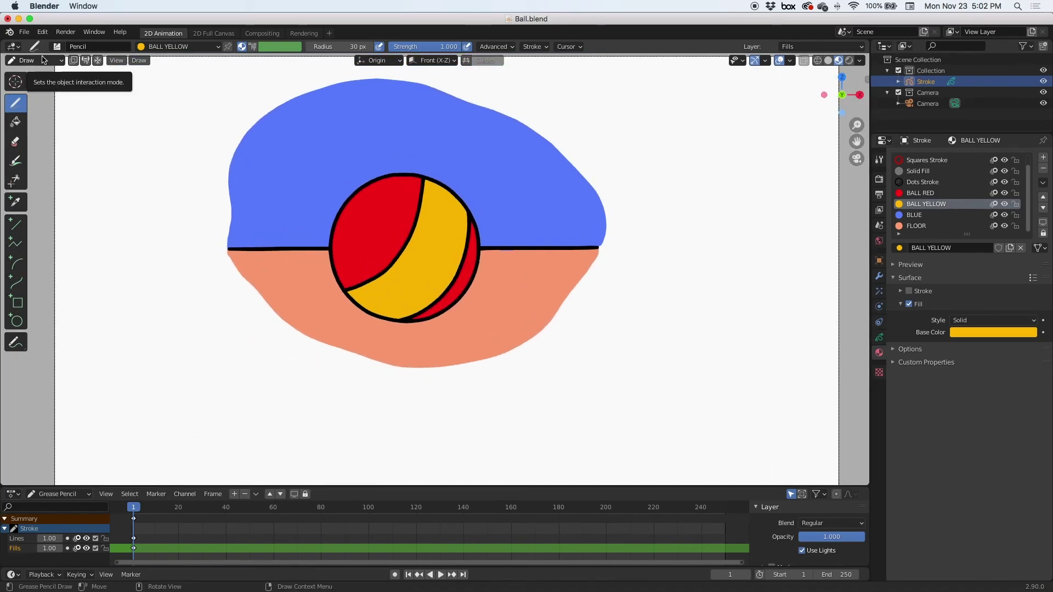